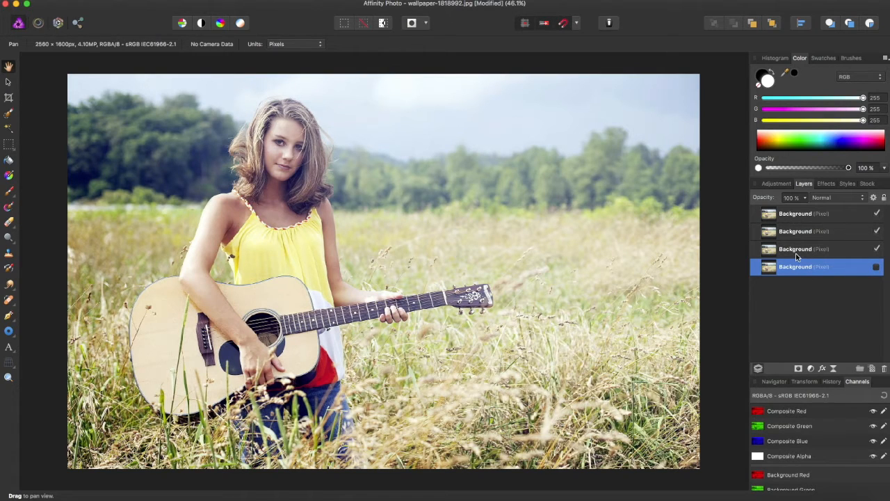
# - Rename the three duplicate Background layers, from the uppermost down, as Red, Green and Blue
pyautogui.doubleClick(797, 216)
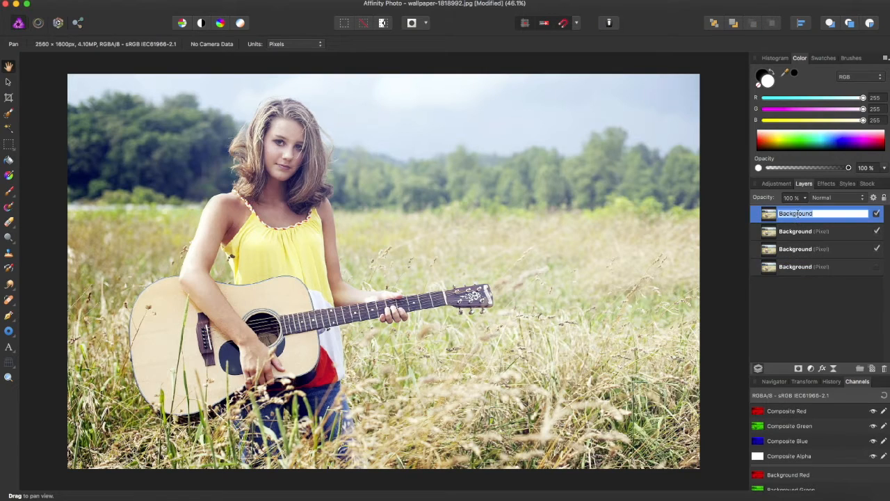
pyautogui.write('red')
pyautogui.press('BackSpace')
pyautogui.write('Red')
pyautogui.doubleClick(798, 235)
pyautogui.write('G')
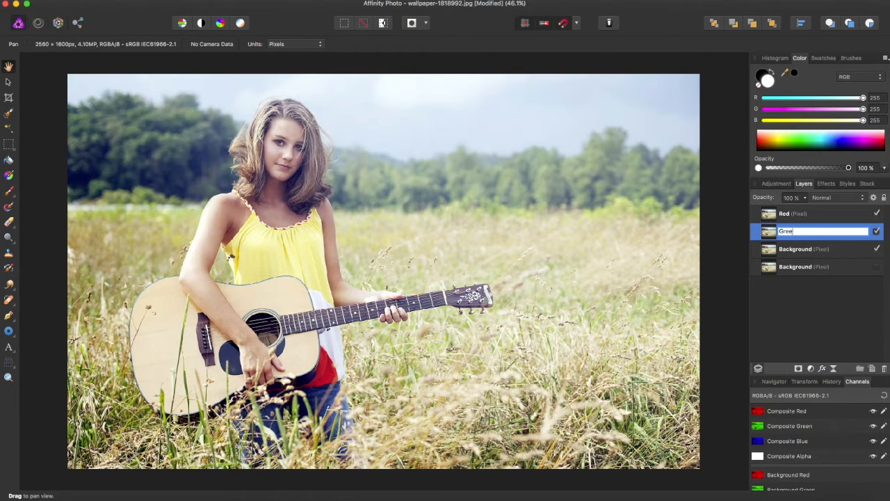
pyautogui.doubleClick(797, 244)
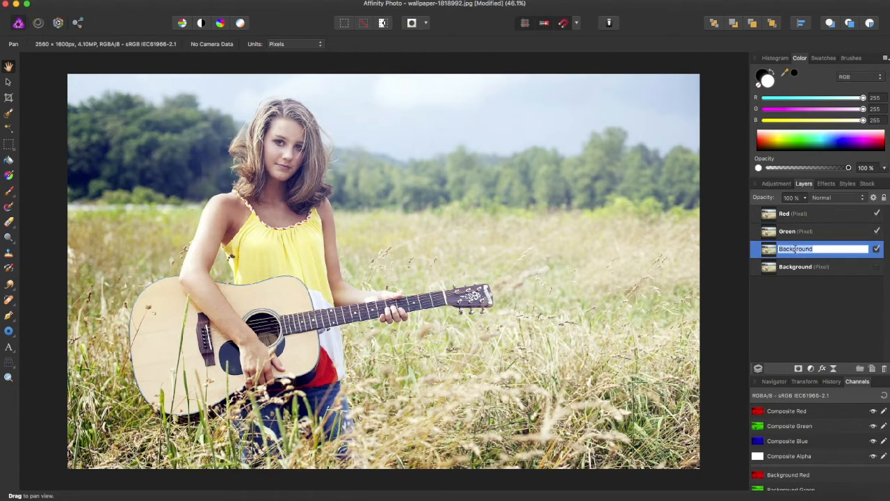
pyautogui.write('B')
pyautogui.press('Return')
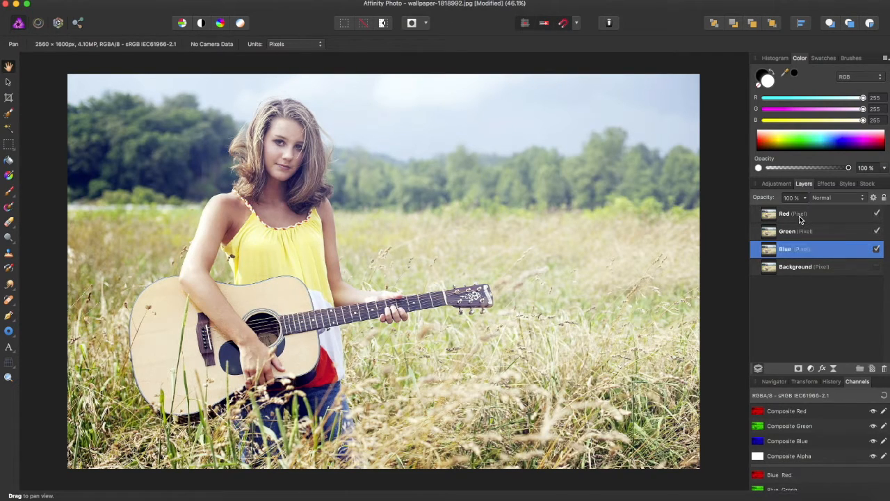
# - Clear the green and blue channels of the Red layer
pyautogui.click(799, 217)
pyautogui.scroll(-3, 781, 443)
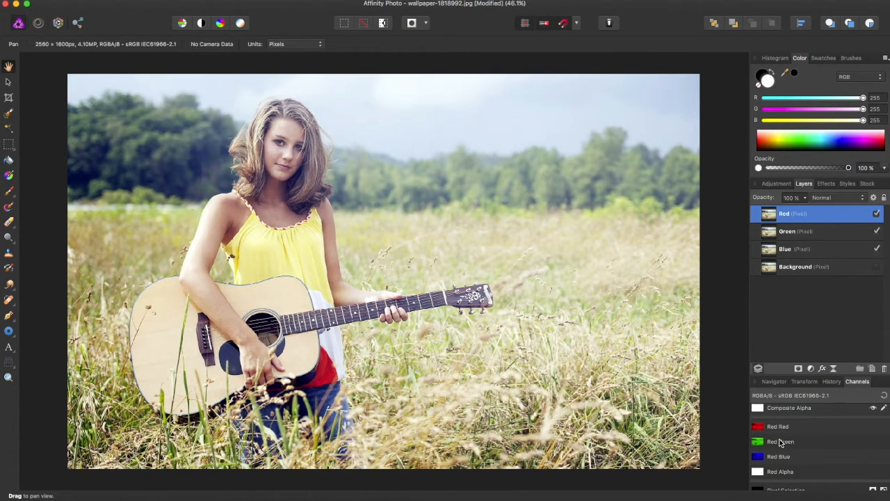
pyautogui.rightClick(782, 437)
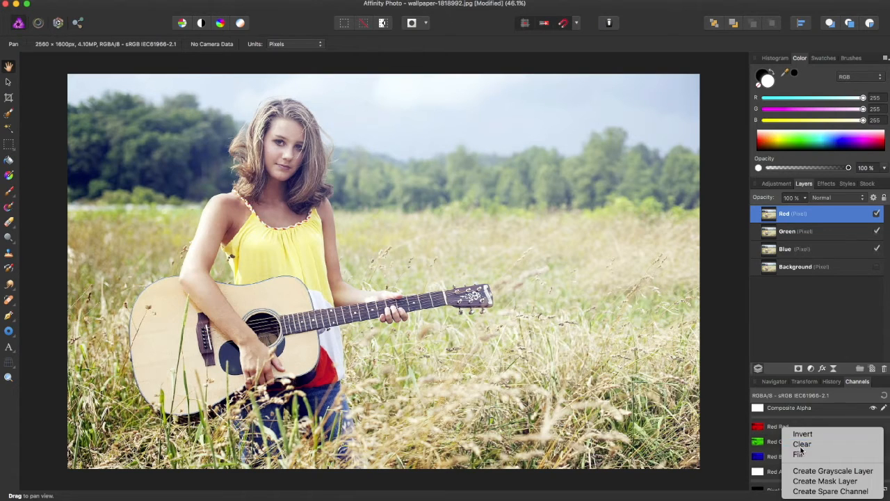
pyautogui.click(799, 444)
pyautogui.rightClick(789, 455)
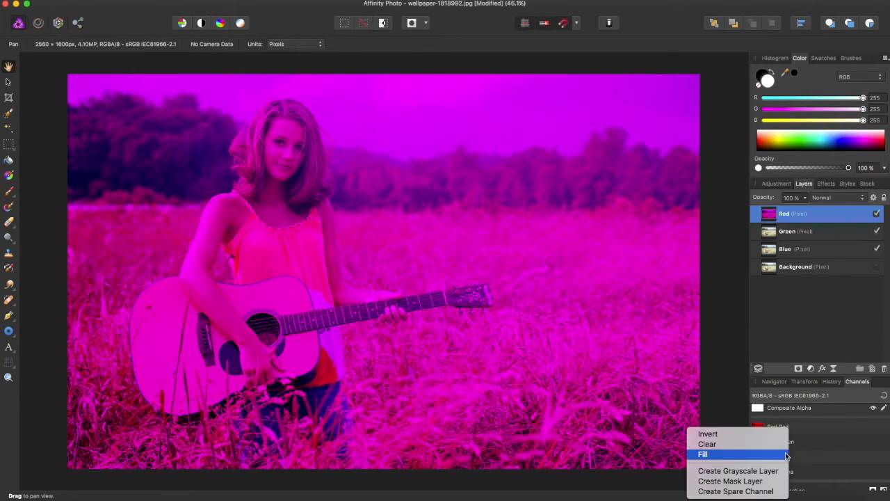
pyautogui.click(785, 443)
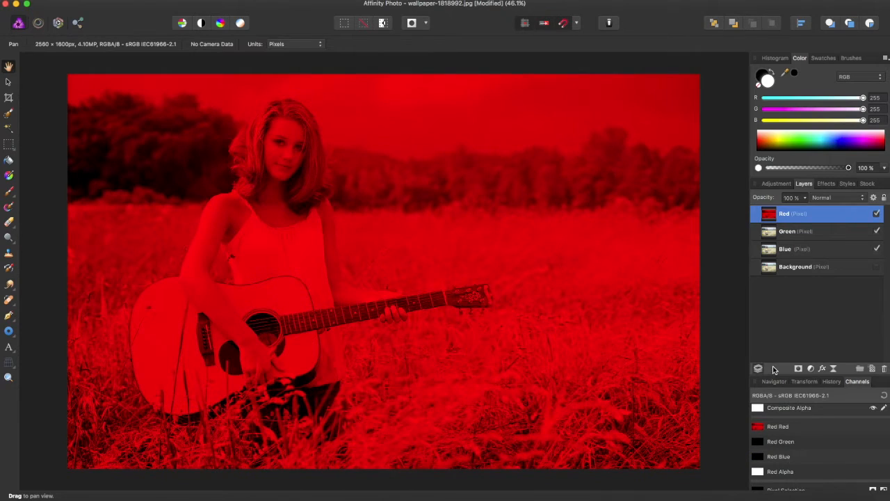
# - Clear the red and blue channels of the Green layer
pyautogui.click(780, 233)
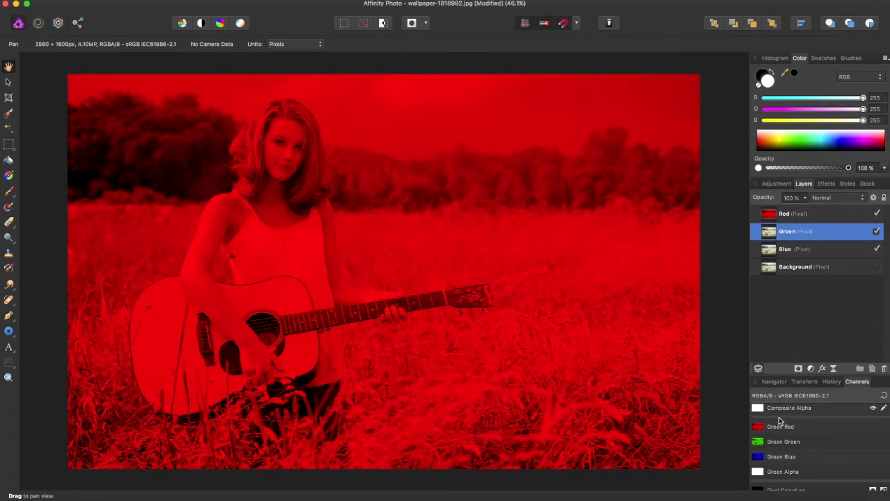
pyautogui.rightClick(779, 417)
pyautogui.click(787, 432)
pyautogui.rightClick(779, 455)
pyautogui.click(797, 445)
# - Clear the green and red channels of the Blue layer
pyautogui.click(798, 249)
pyautogui.rightClick(802, 442)
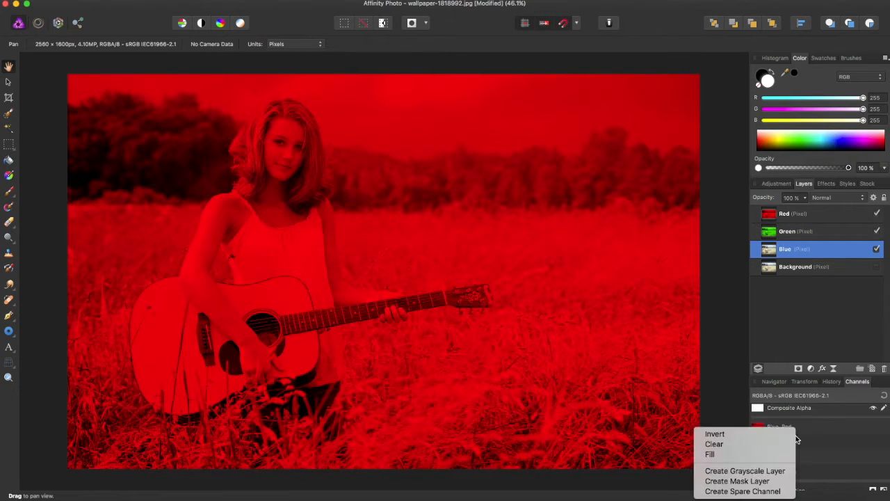
pyautogui.click(794, 445)
pyautogui.rightClick(792, 423)
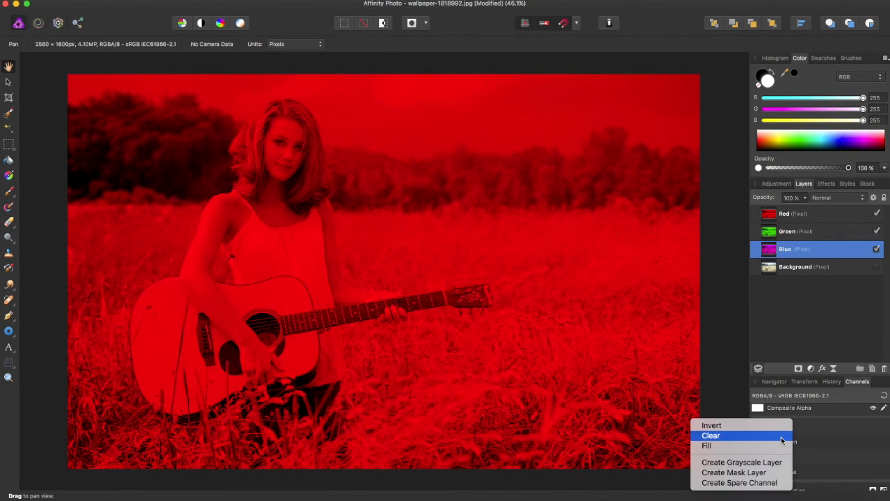
pyautogui.click(781, 436)
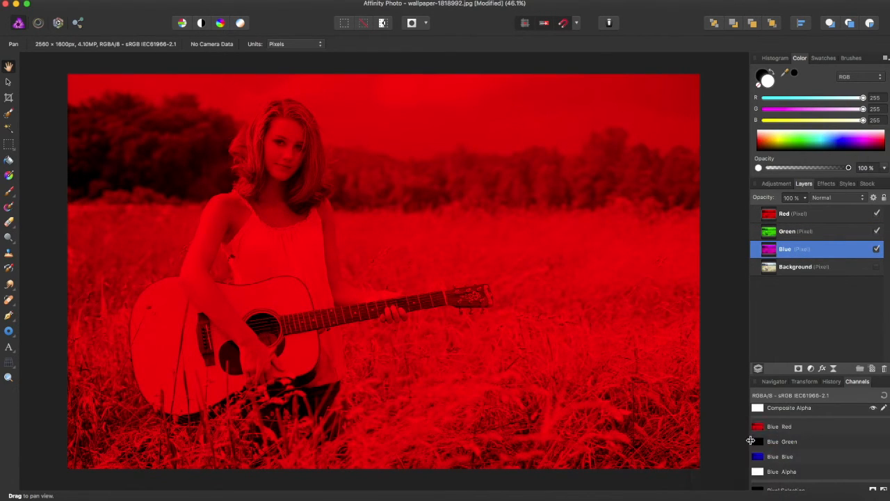
# - Check the single-channel layers by temporarily hiding the Red and Green layers, ending with both shown
pyautogui.click(877, 214)
pyautogui.click(877, 231)
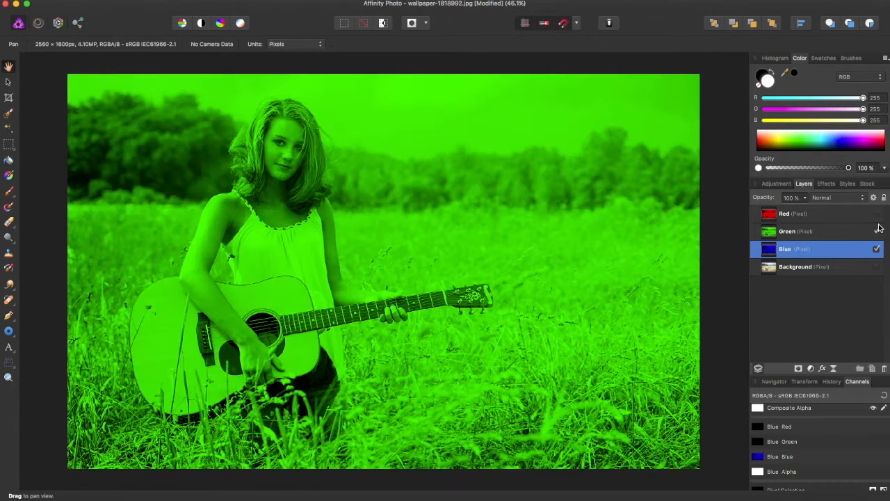
pyautogui.click(877, 215)
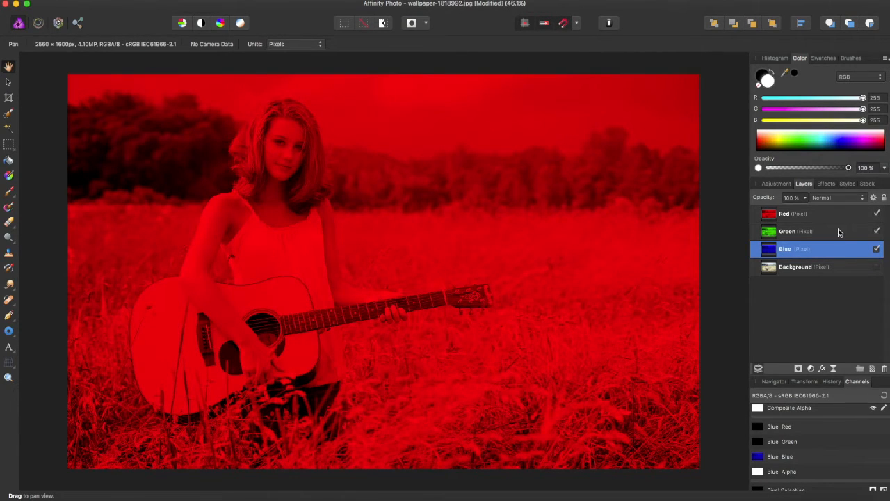
# - Add a Recolor adjustment with a hue of 180° for the Red layer and nest it inside that layer
pyautogui.click(801, 216)
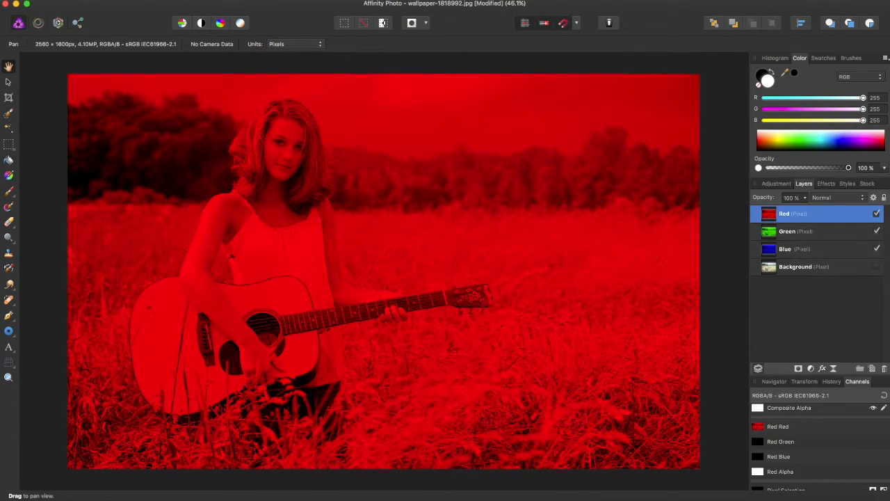
pyautogui.click(209, 2)
pyautogui.moveTo(238, 77)
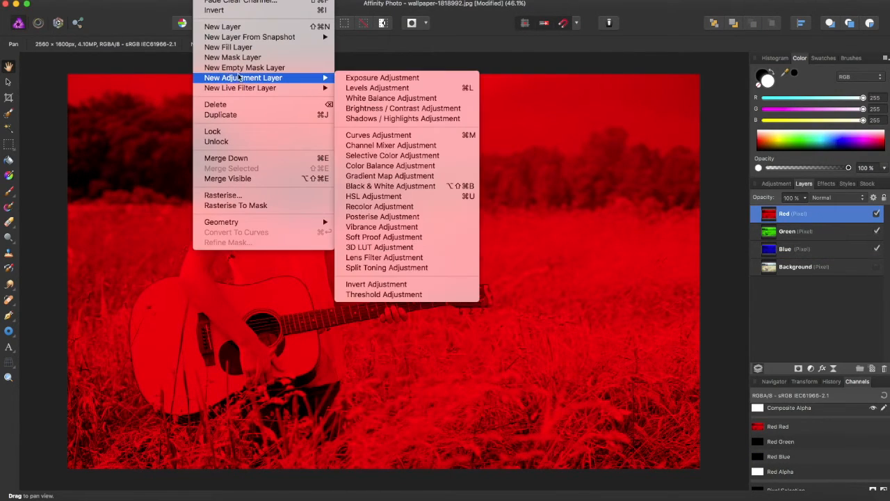
pyautogui.click(390, 208)
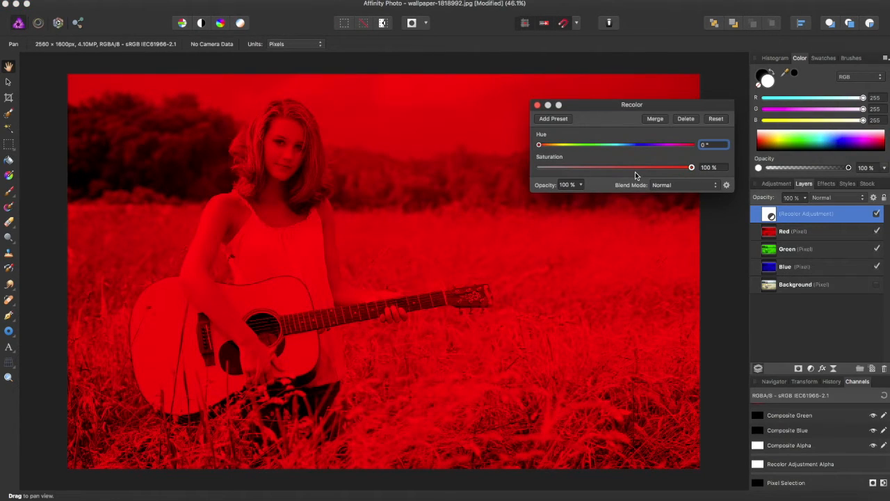
pyautogui.click(706, 144)
pyautogui.write('180')
pyautogui.press('Return')
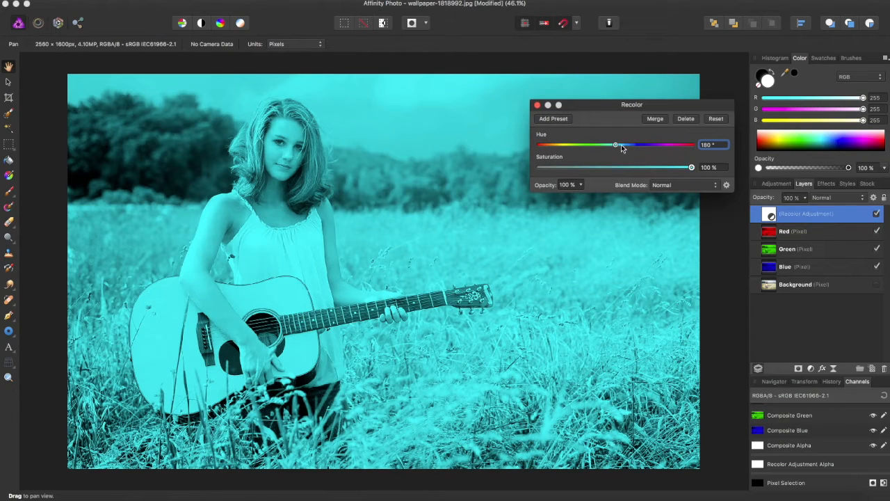
pyautogui.click(537, 105)
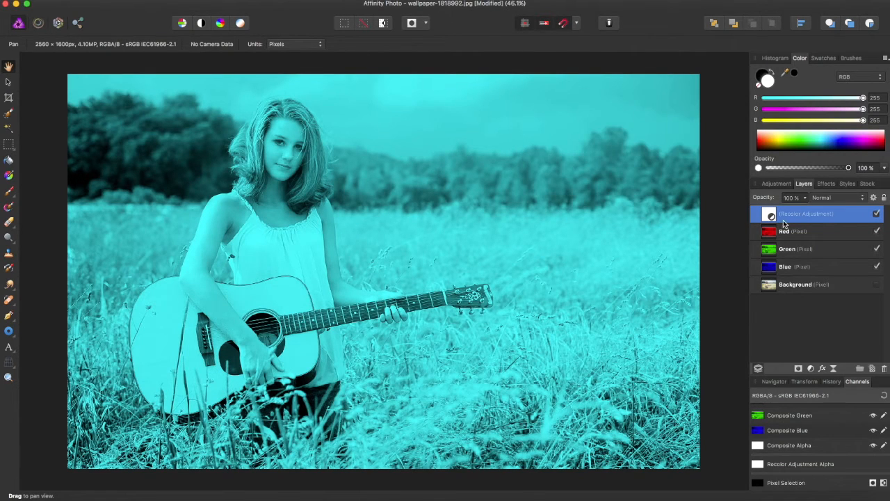
pyautogui.moveTo(772, 219); pyautogui.dragTo(774, 231)
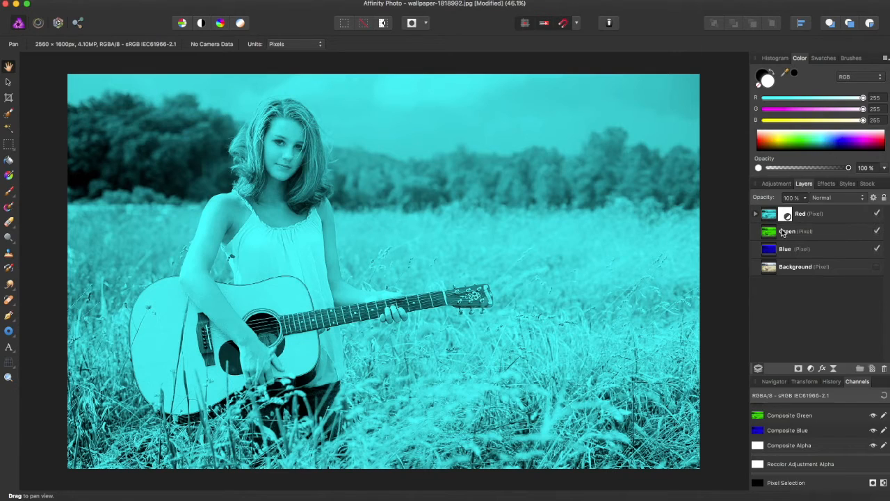
# - Add a Recolor adjustment with a hue of 300° directly above the Green layer
pyautogui.click(785, 233)
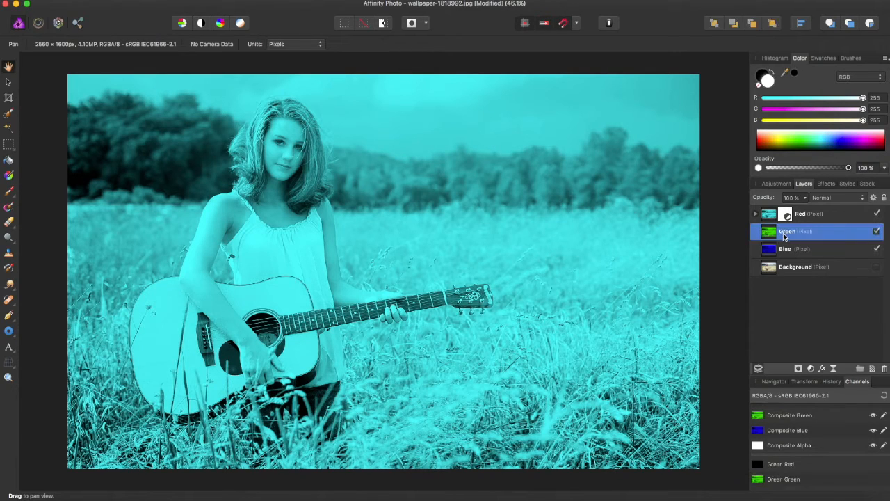
pyautogui.click(207, 1)
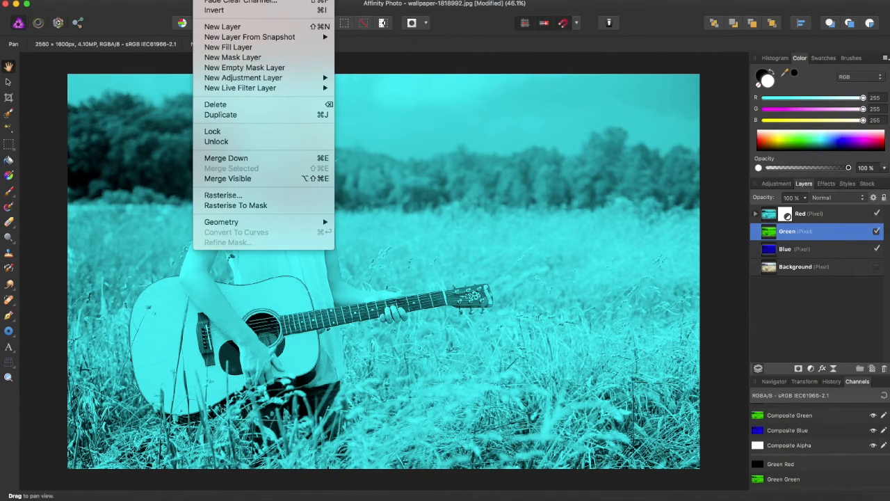
pyautogui.moveTo(240, 78)
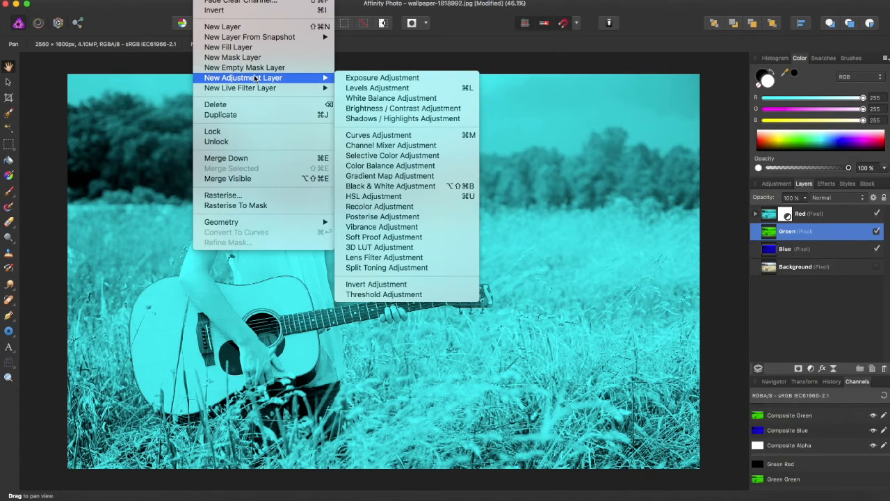
pyautogui.click(397, 207)
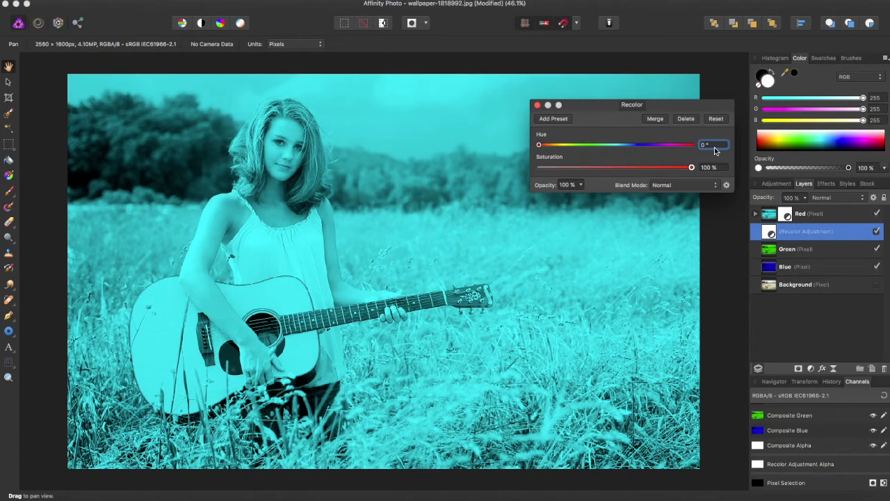
pyautogui.click(714, 146)
pyautogui.press('BackSpace')
pyautogui.press('Return')
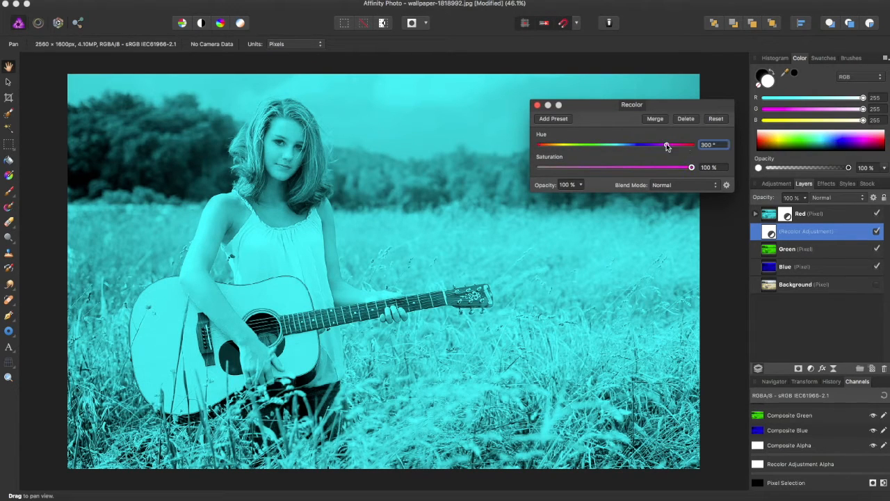
pyautogui.click(537, 106)
# - Nest the 300° Recolor adjustment inside the Green layer and hide both the Red and Green layers
pyautogui.click(877, 214)
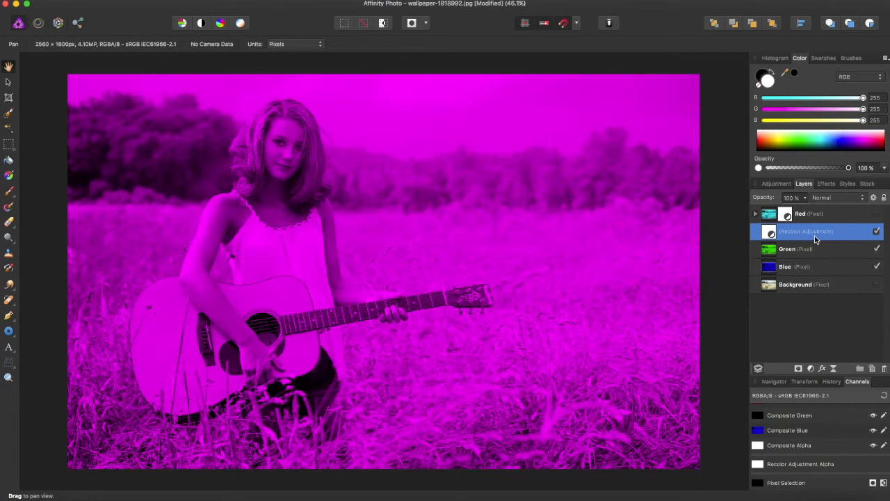
pyautogui.moveTo(772, 237); pyautogui.dragTo(777, 253)
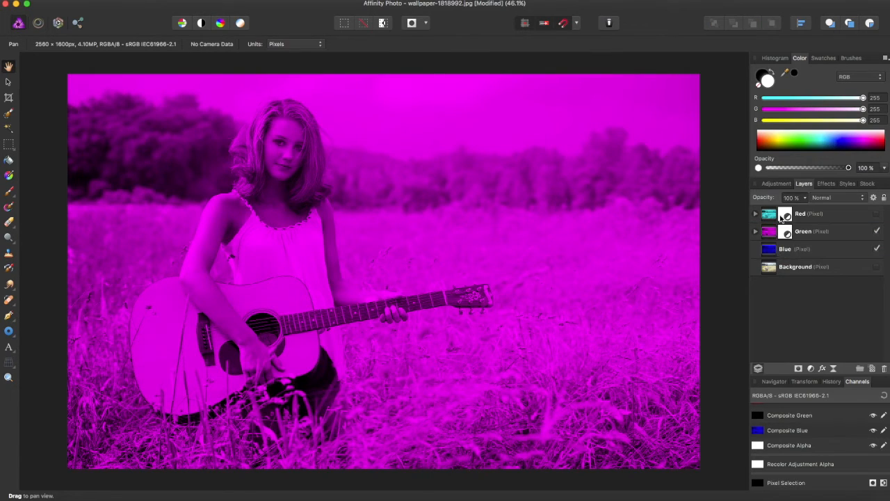
pyautogui.click(875, 233)
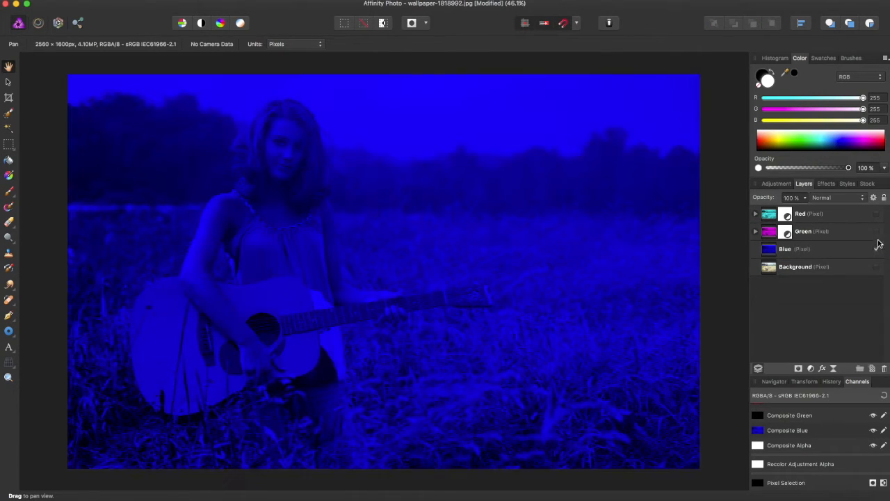
# - Add a Recolor adjustment with a hue of 60° directly above the Blue layer
pyautogui.click(835, 249)
pyautogui.click(195, 1)
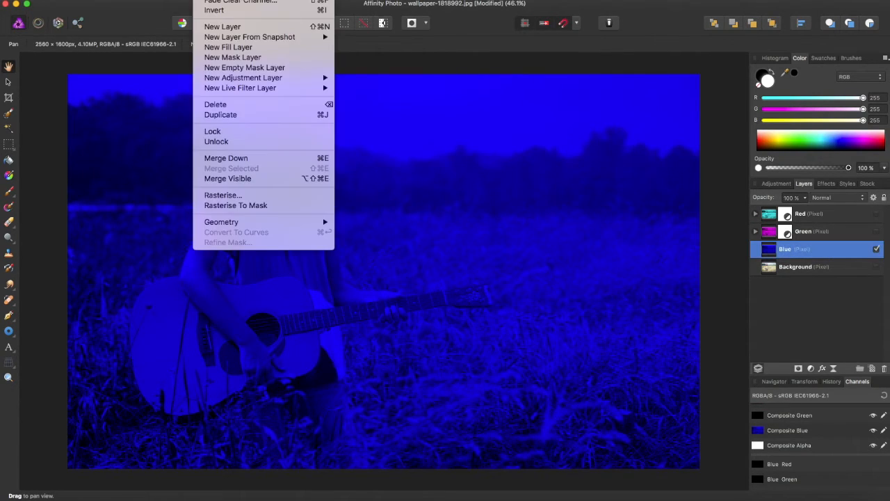
pyautogui.moveTo(329, 82)
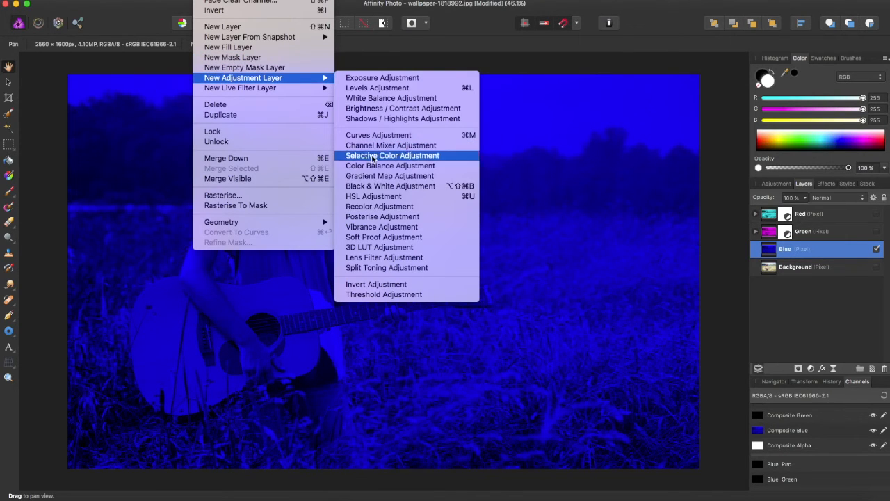
pyautogui.click(379, 206)
pyautogui.click(699, 147)
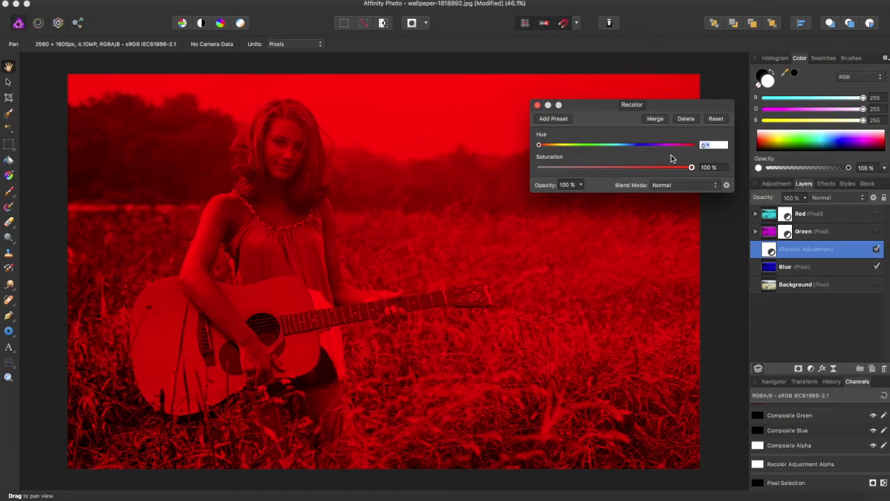
pyautogui.write('60')
pyautogui.press('Return')
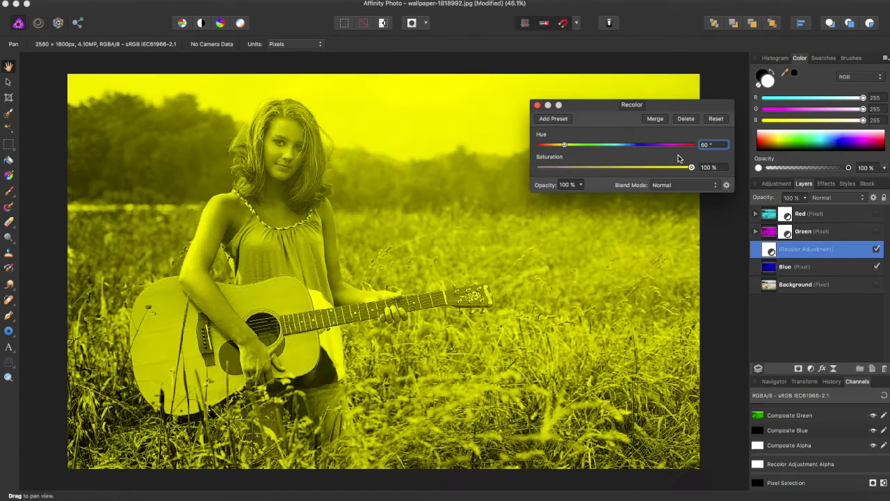
pyautogui.click(538, 107)
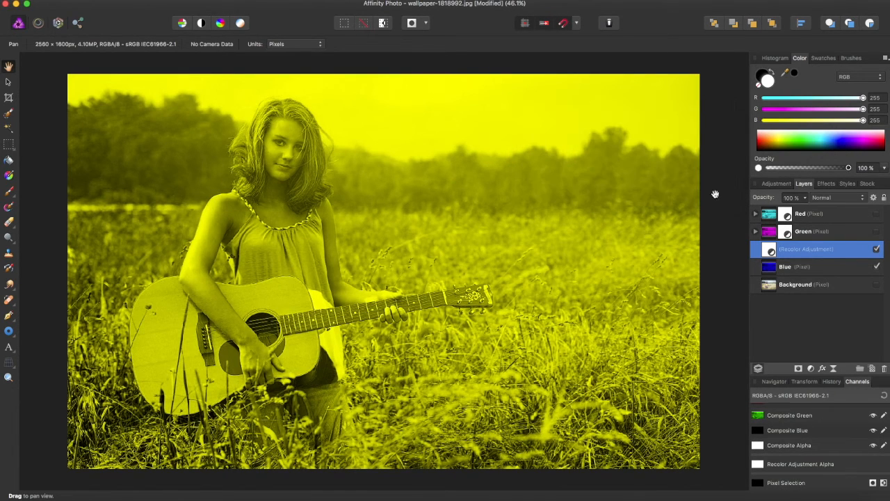
# - Nest the 60° Recolor adjustment inside the Blue layer and show the Green and Red layers again
pyautogui.moveTo(769, 253); pyautogui.dragTo(778, 267)
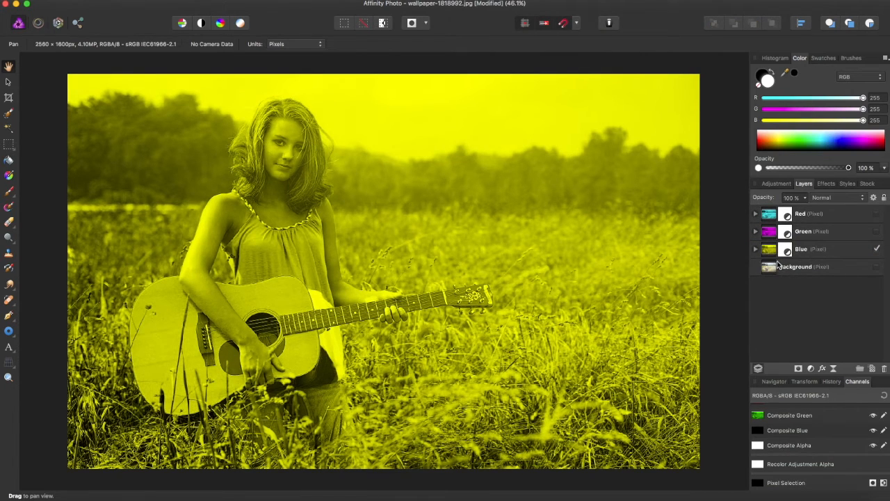
pyautogui.click(877, 231)
pyautogui.click(877, 213)
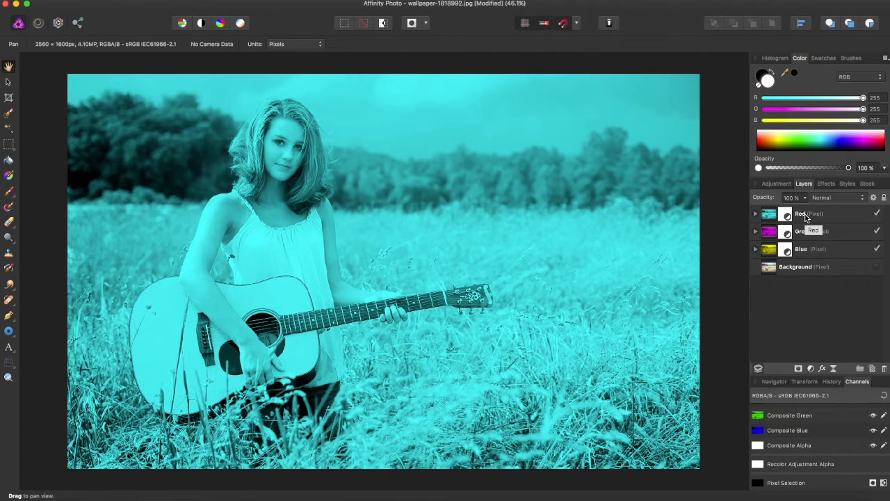
# - Set the blend mode of the Red, Green and Blue layers to Lighten
pyautogui.click(806, 215)
pyautogui.keyDown('shift'); pyautogui.click(807, 249); pyautogui.keyUp('shift')
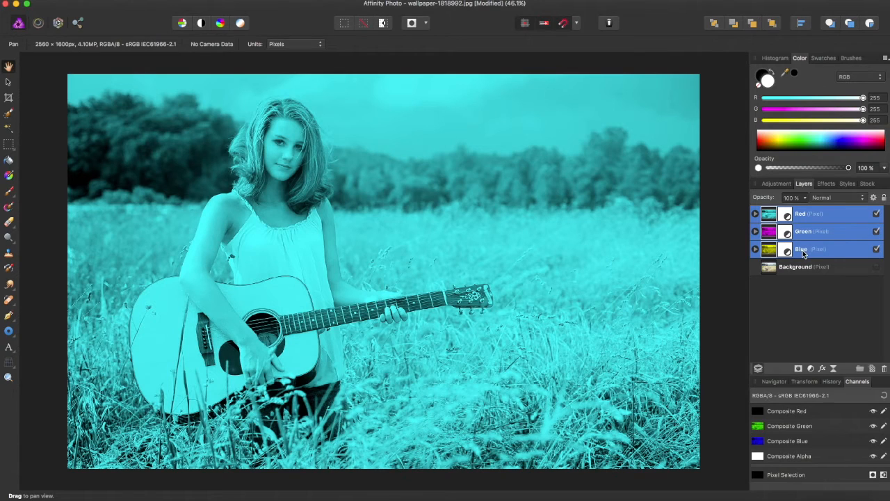
pyautogui.click(821, 198)
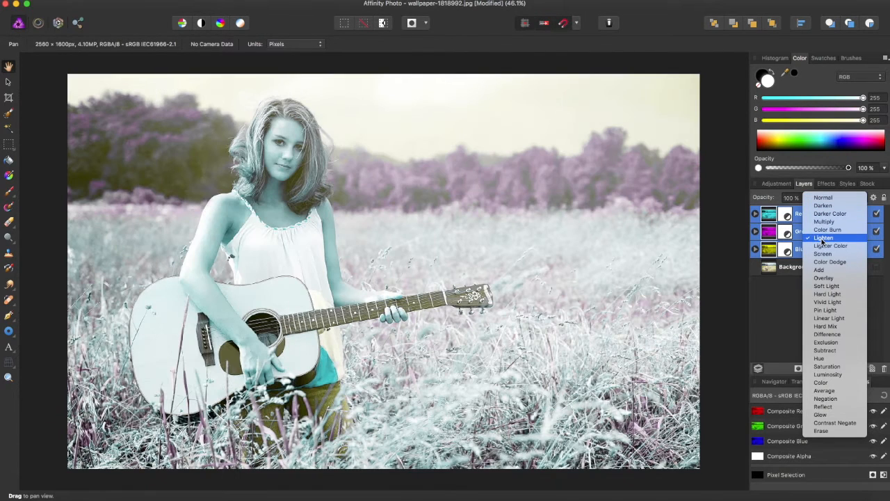
pyautogui.click(823, 238)
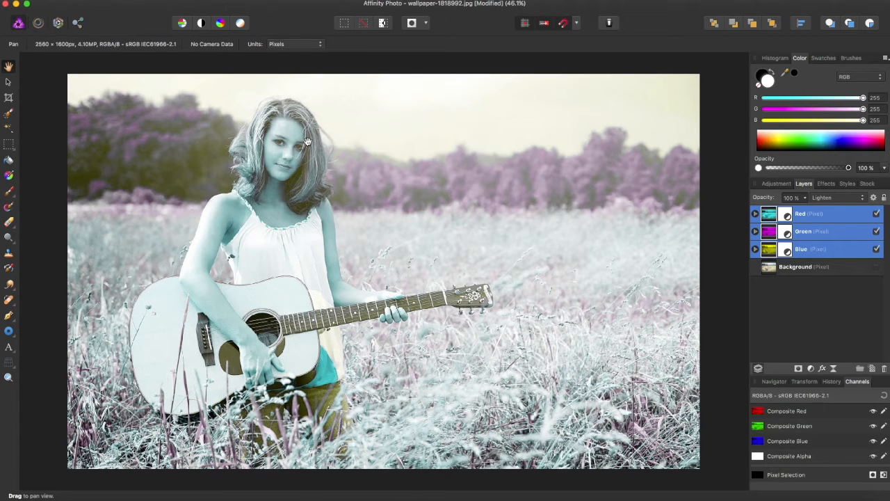
# - Add an HSL adjustment above the Red layer with a hue shift of 180°
pyautogui.click(212, 0)
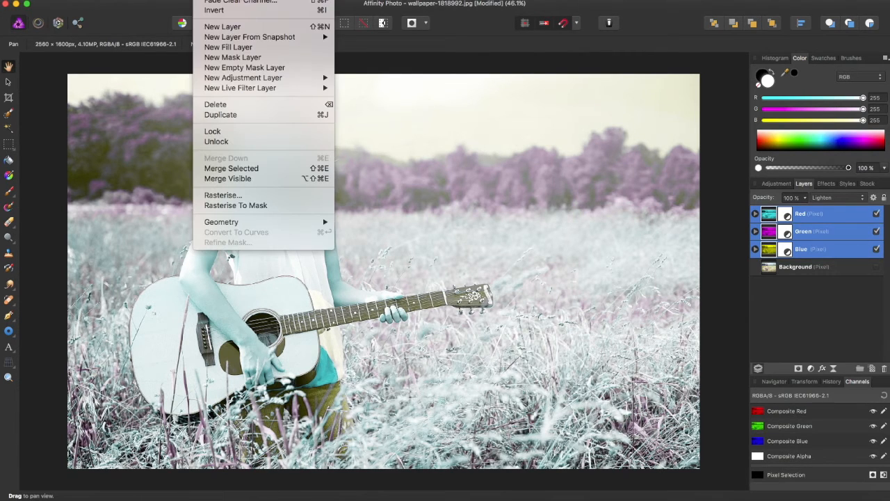
pyautogui.moveTo(229, 78)
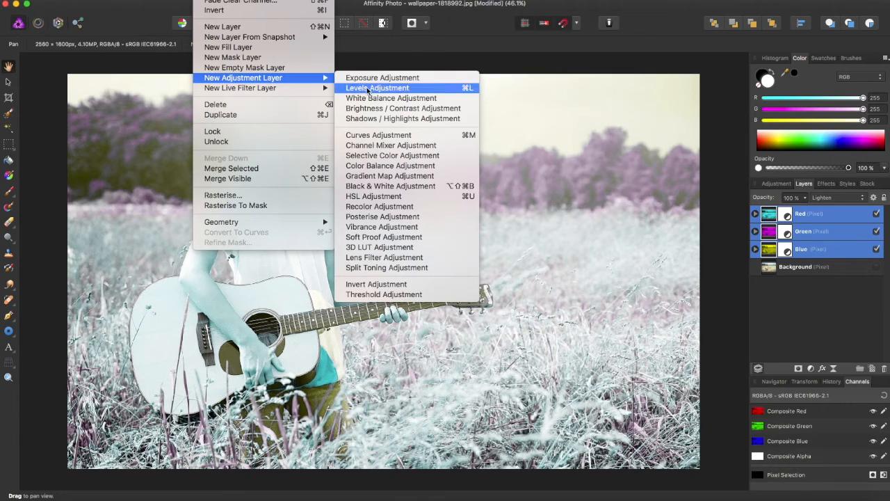
pyautogui.click(375, 197)
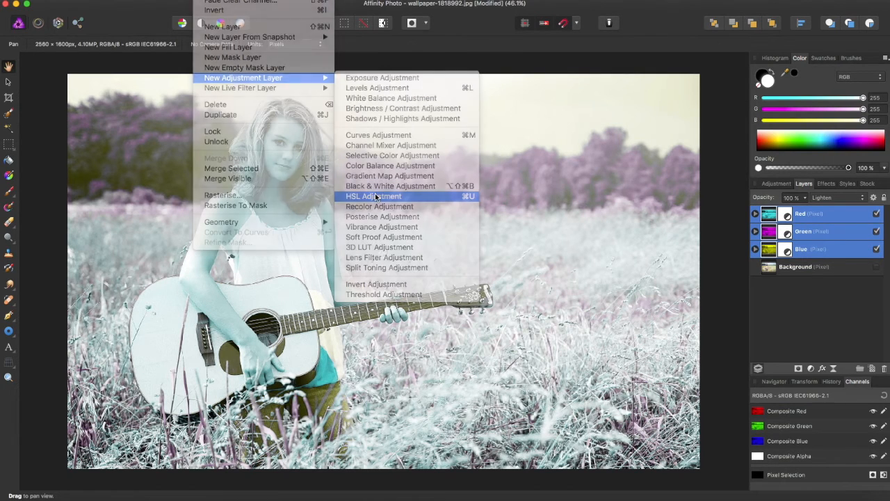
pyautogui.click(703, 120)
pyautogui.write('180')
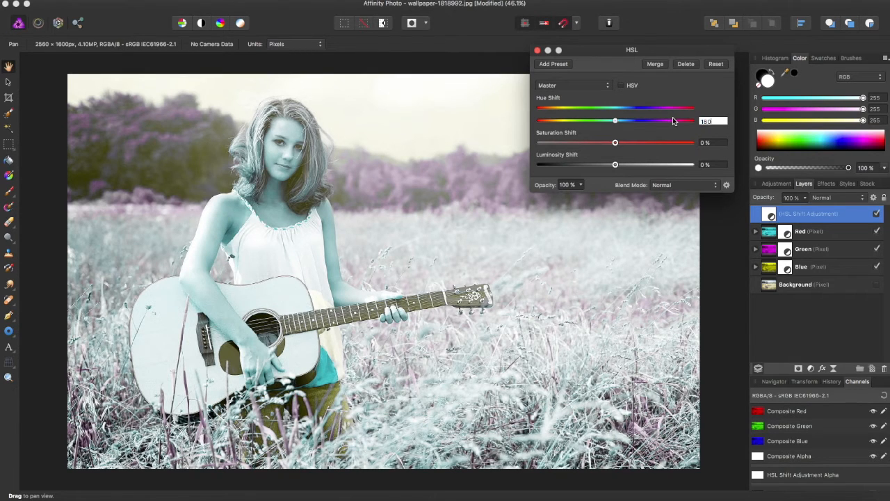
pyautogui.press('Return')
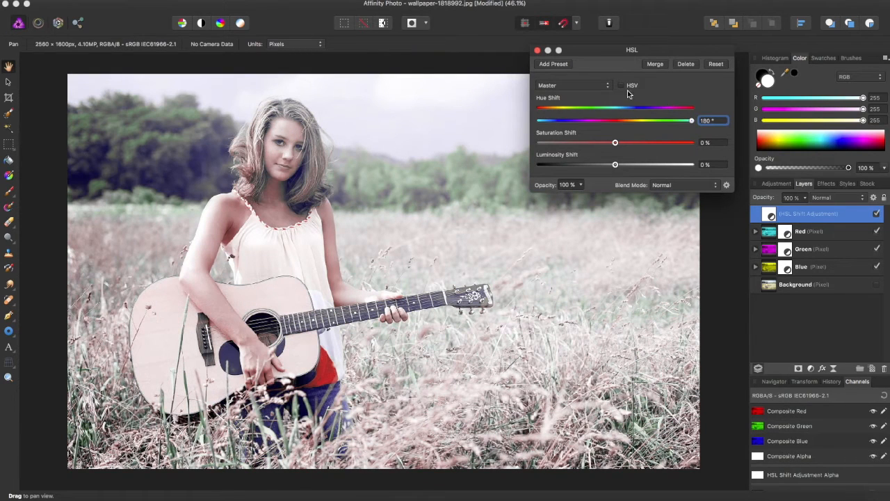
pyautogui.click(537, 50)
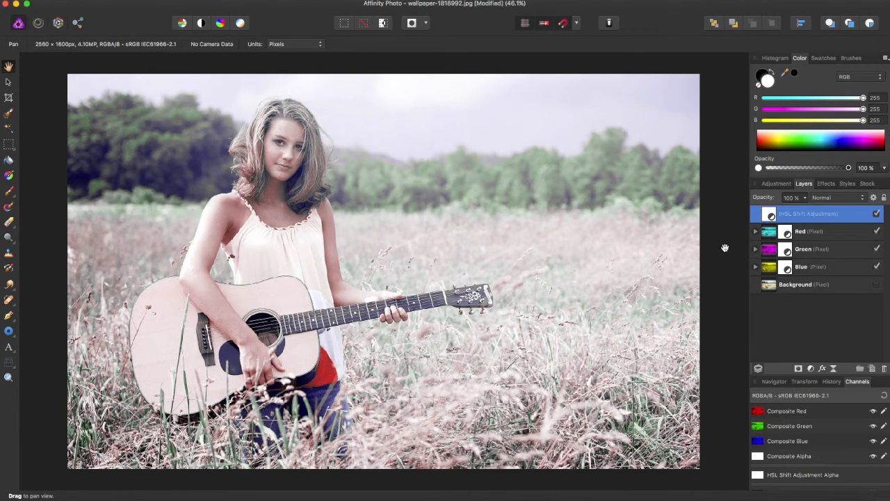
# - Group the HSL adjustment with the Red, Green and Blue layers and name the group Color
pyautogui.doubleClick(794, 216)
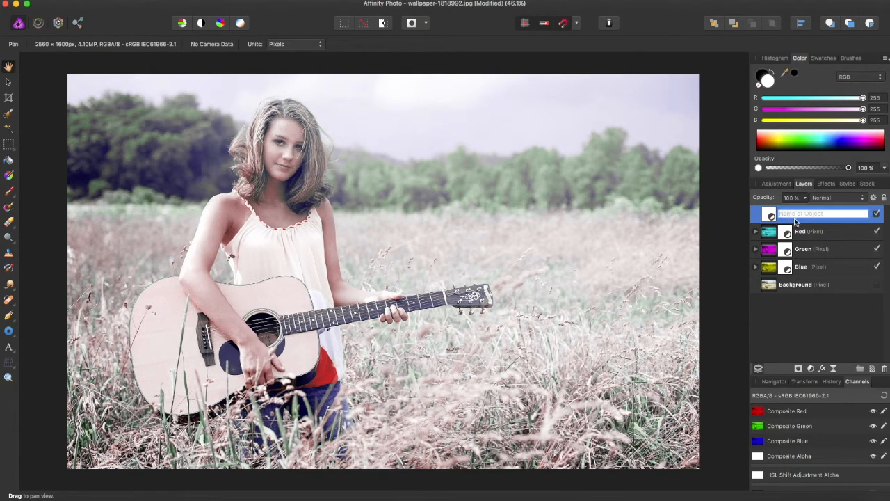
pyautogui.keyDown('shift'); pyautogui.click(808, 266); pyautogui.keyUp('shift')
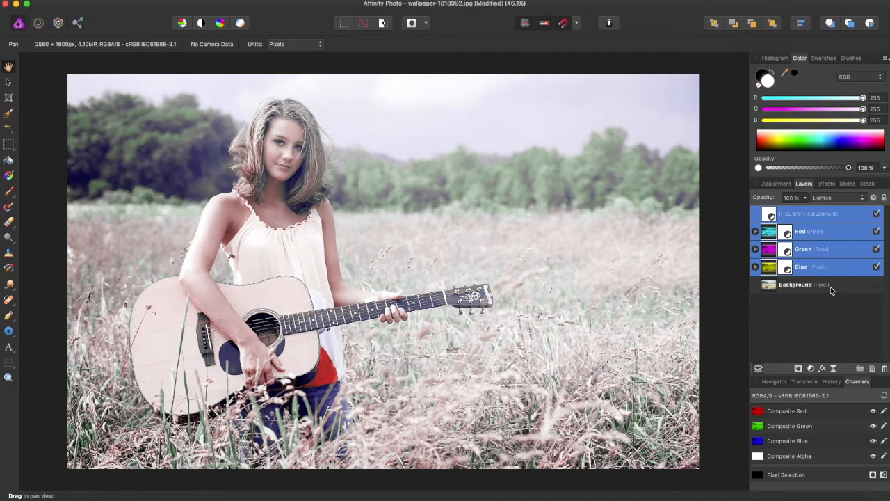
pyautogui.rightClick(812, 260)
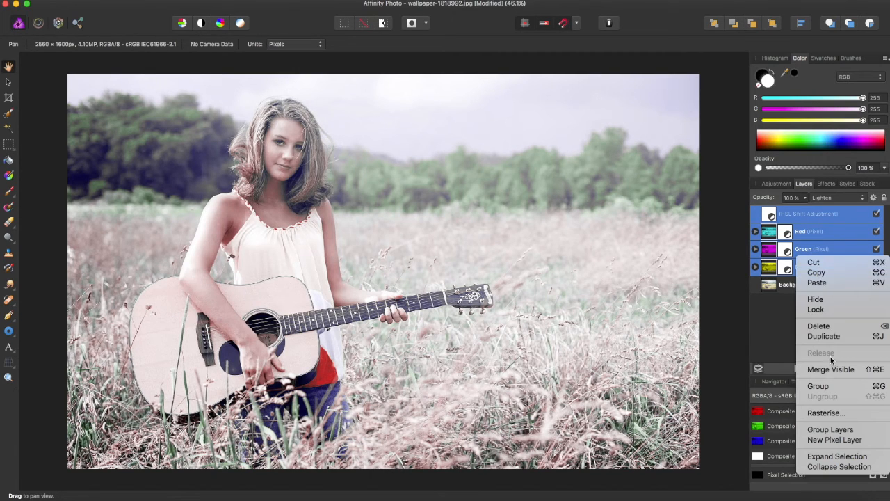
pyautogui.click(821, 236)
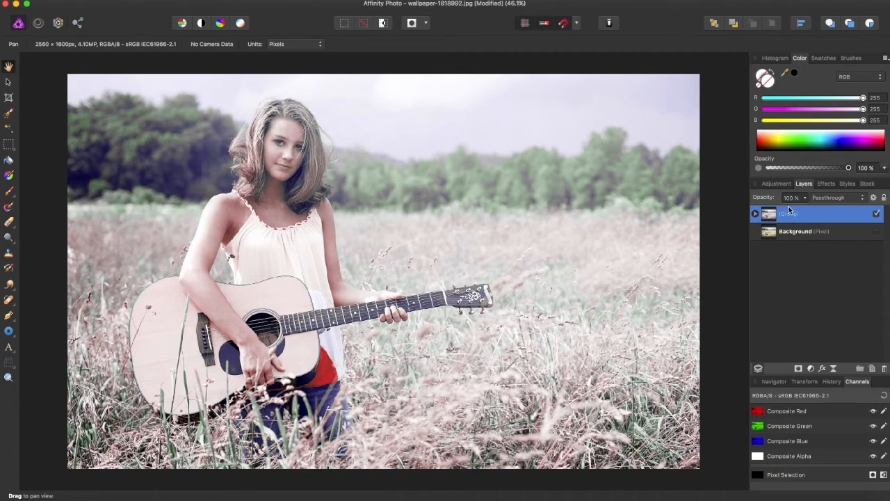
pyautogui.doubleClick(797, 215)
pyautogui.write('Color')
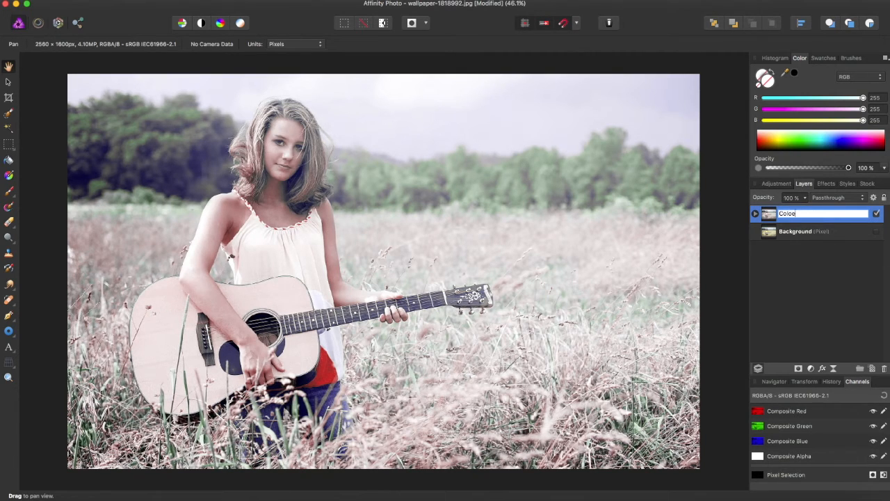
pyautogui.press('Return')
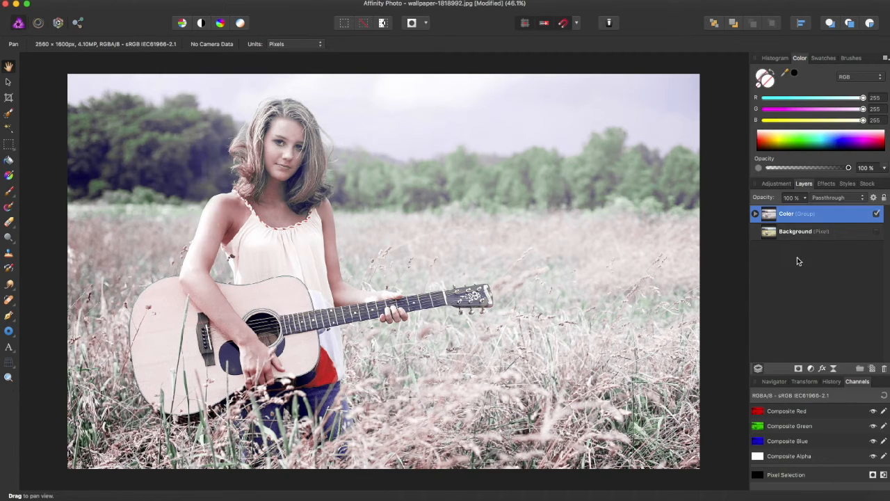
# - Compare the Color group with the original Background by switching their visibility, ending with only the Color group shown
pyautogui.click(876, 214)
pyautogui.click(877, 230)
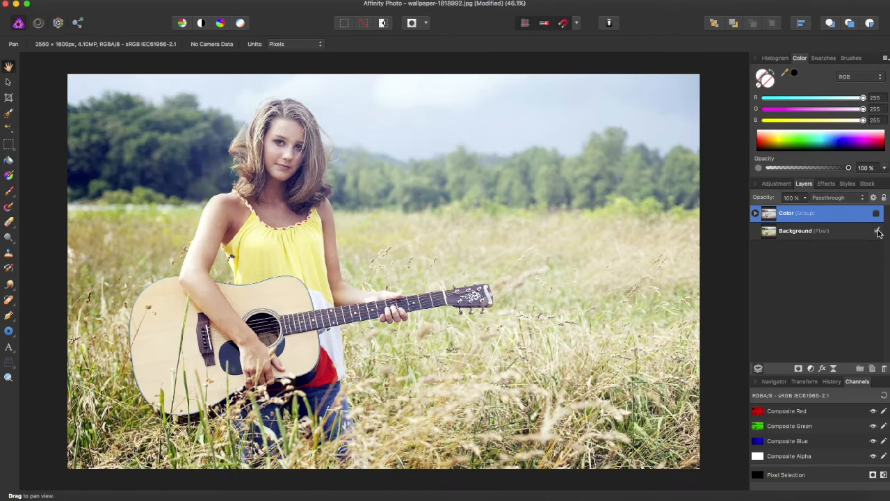
pyautogui.click(876, 214)
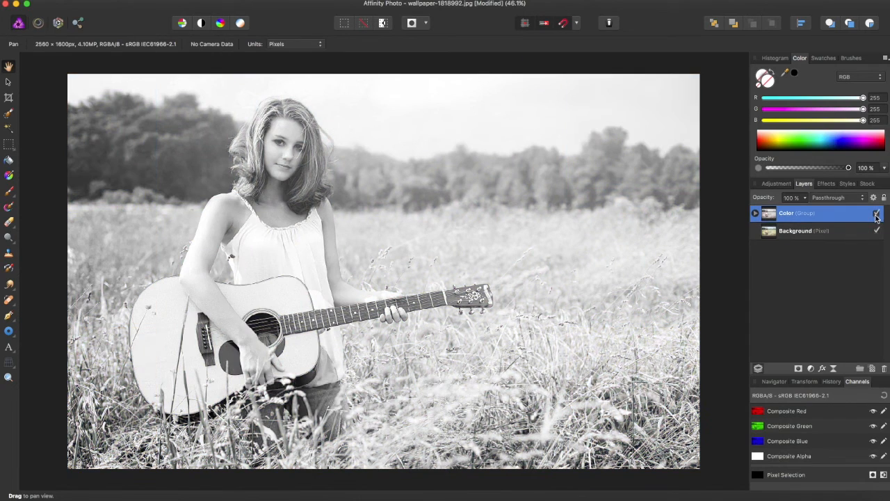
pyautogui.click(876, 230)
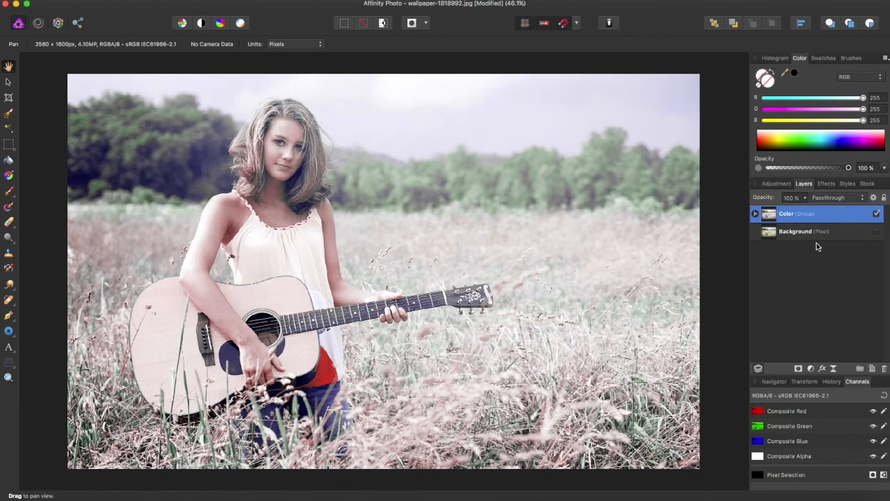